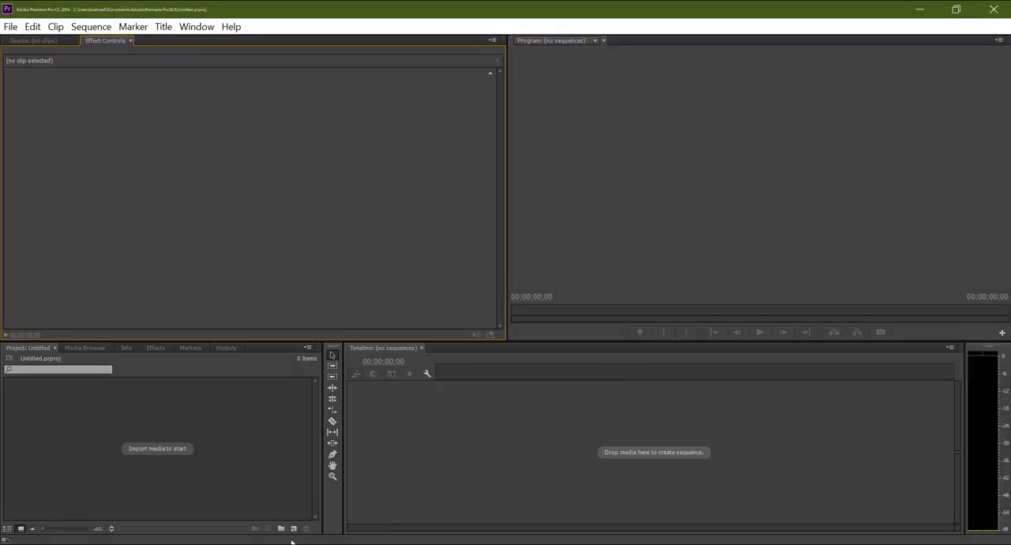
# Step: Drag the phone recording mp4 from File Explorer onto the empty Timeline to create a sequence
pyautogui.click(646, 538)
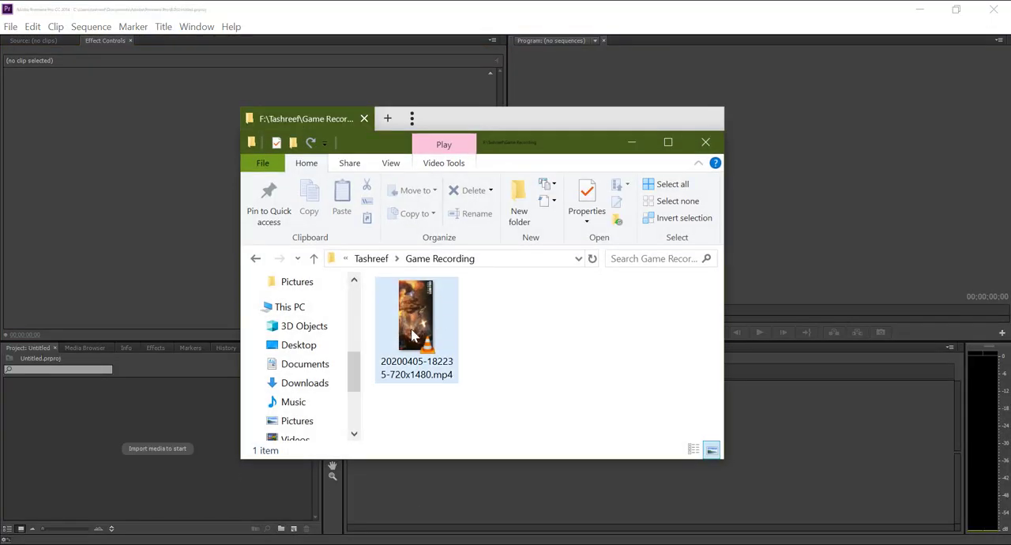
pyautogui.moveTo(638, 538); pyautogui.dragTo(806, 470)
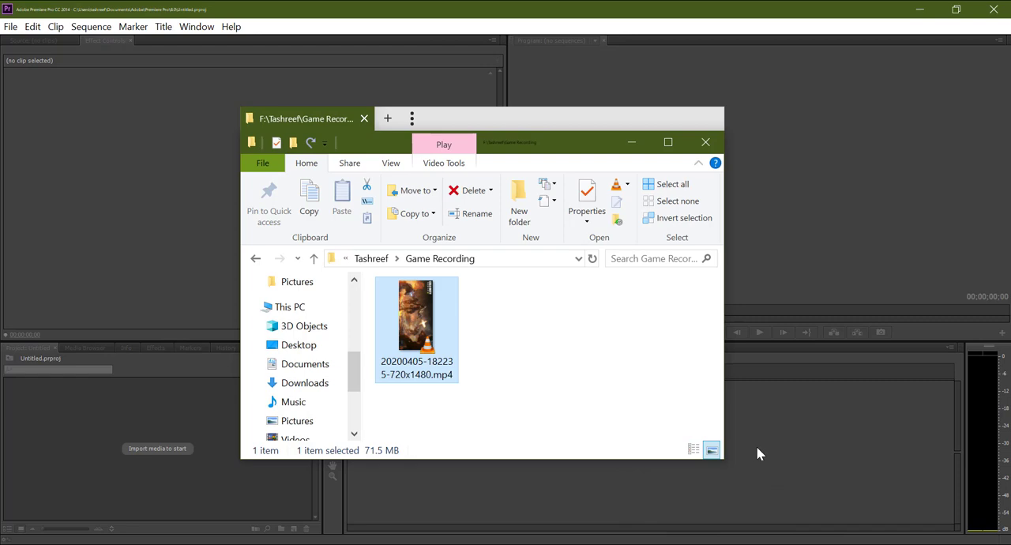
# Step: Close Explorer, play and stop the sequence, return the playhead to 00:00 and select the V1 clip
pyautogui.click(705, 141)
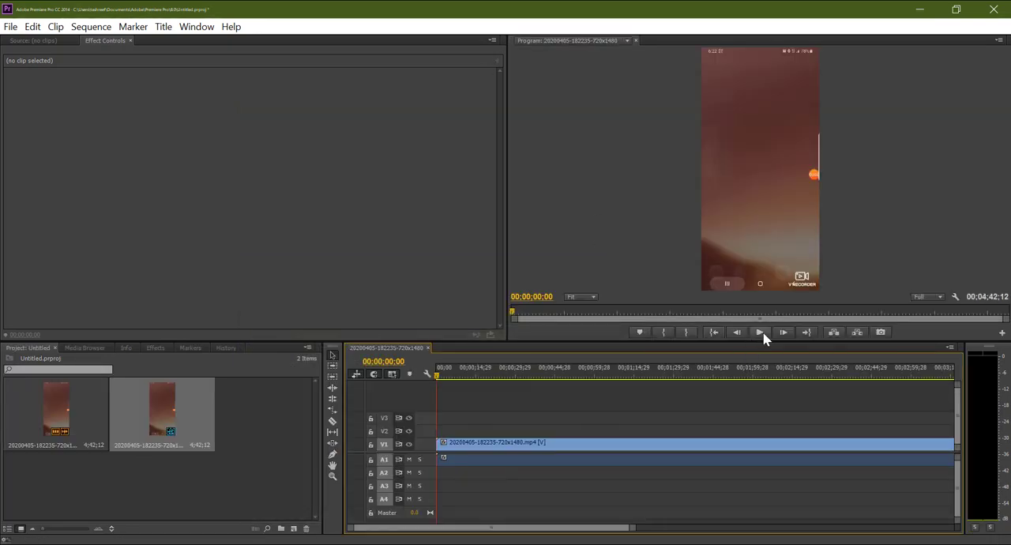
pyautogui.click(760, 332)
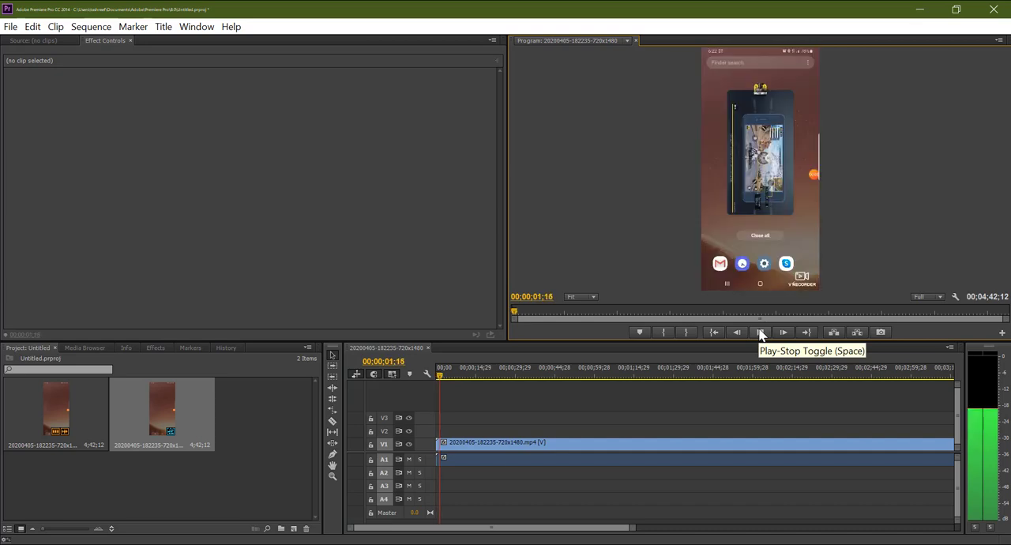
pyautogui.click(764, 333)
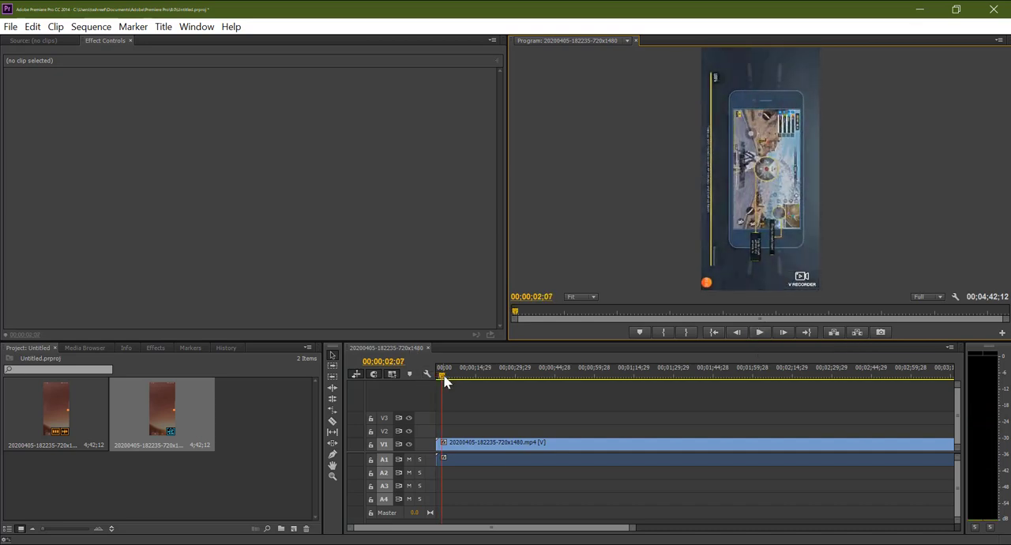
pyautogui.moveTo(442, 375); pyautogui.dragTo(437, 375)
pyautogui.click(527, 452)
# Step: Load the phone clip in the Source monitor and look for its Effect Controls via the Window menu
pyautogui.doubleClick(527, 450)
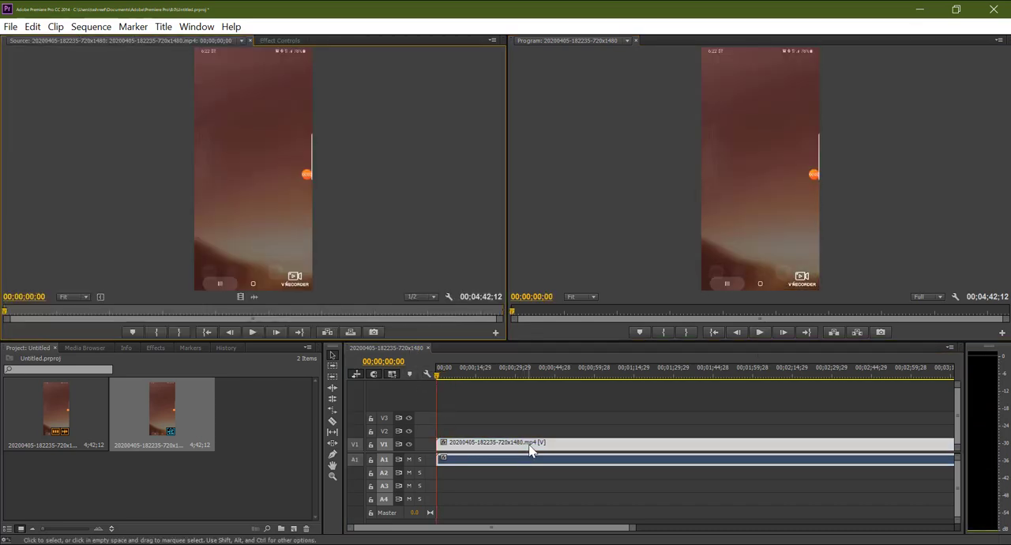
pyautogui.click(278, 43)
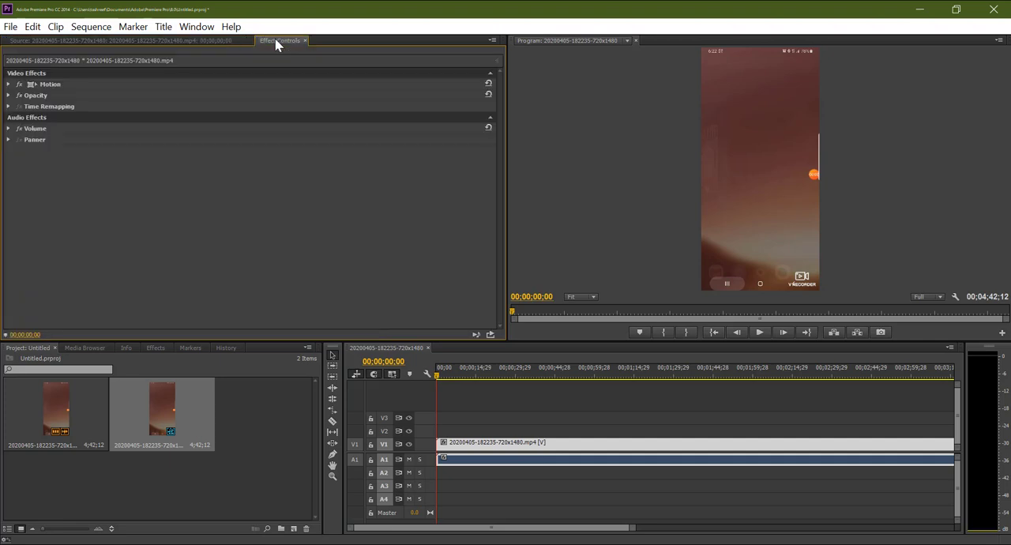
pyautogui.click(197, 27)
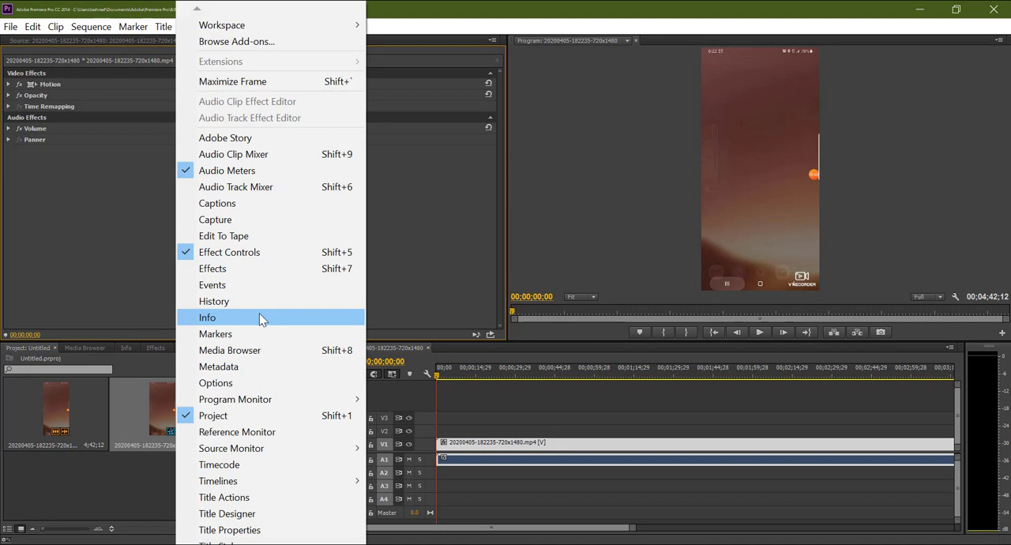
pyautogui.press('Escape')
pyautogui.click(527, 447)
pyautogui.doubleClick(528, 447)
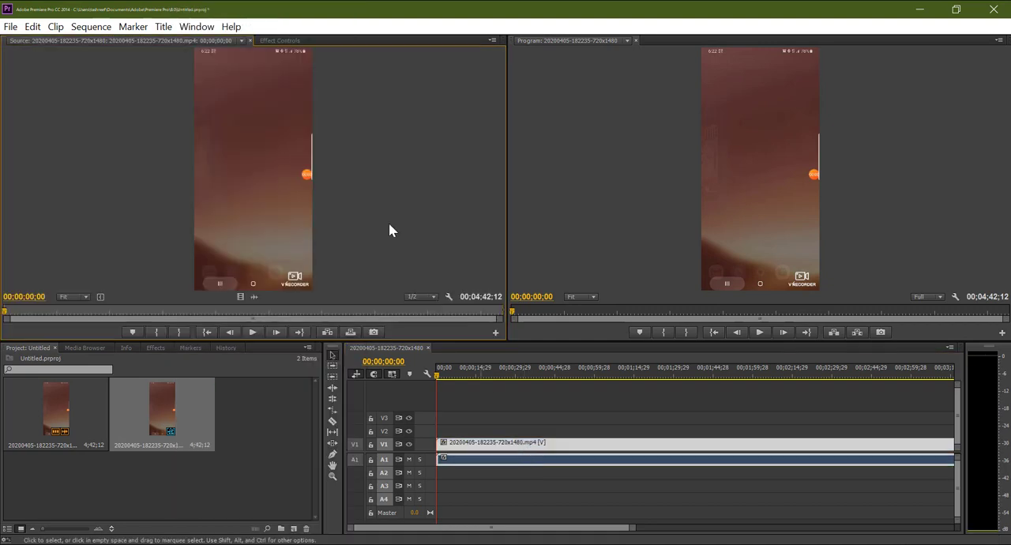
# Step: Show the clip's Effect Controls panel (Shift+5, then Window > Effect Controls)
pyautogui.hotkey('shift', '5')
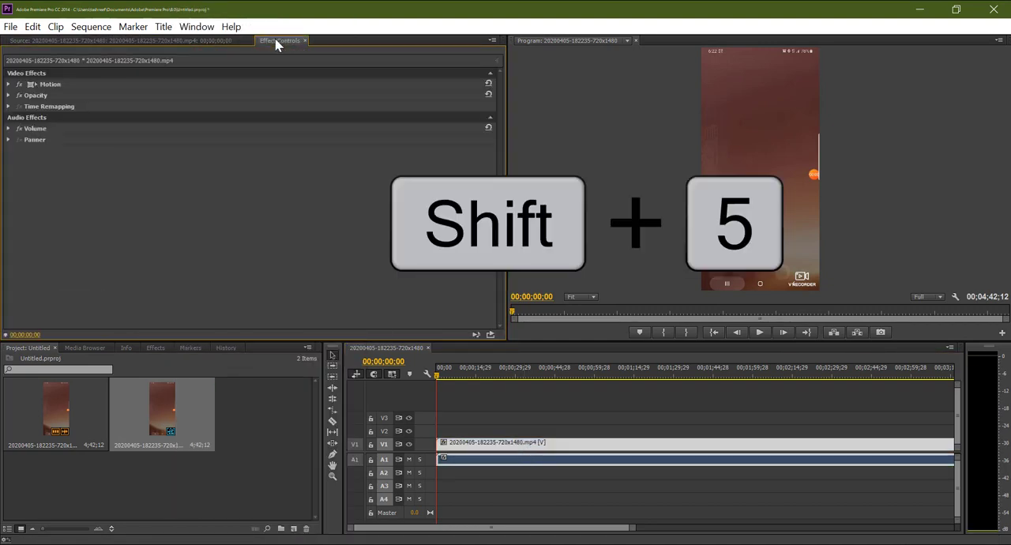
pyautogui.click(197, 27)
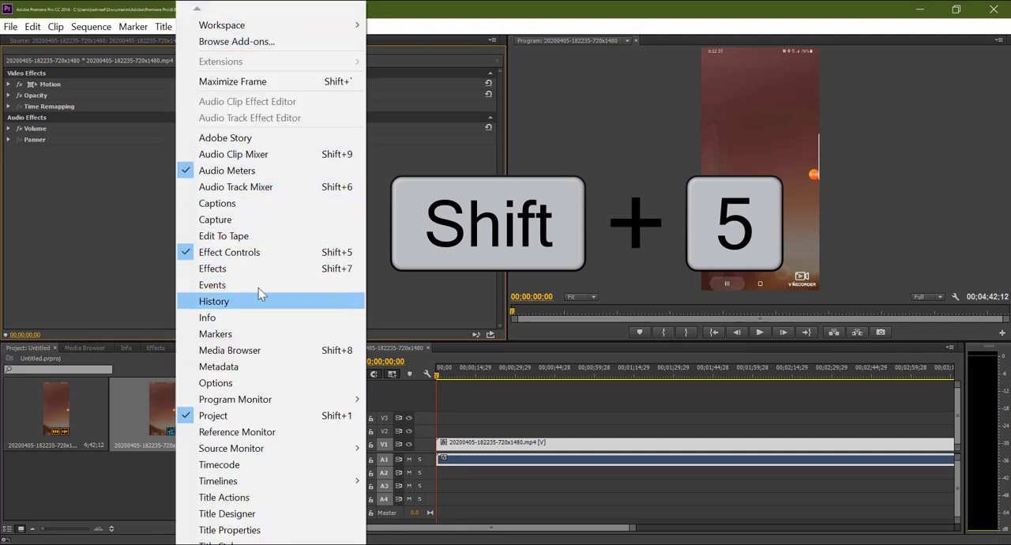
pyautogui.click(229, 252)
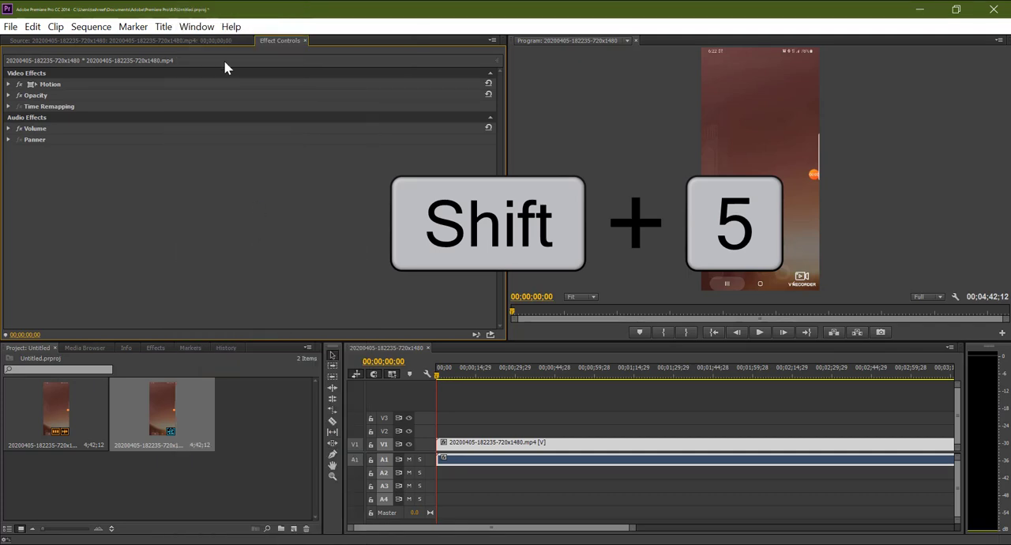
# Step: Set Motion Rotation to -90.0, preview the sideways clip, and return the playhead to the start
pyautogui.click(8, 85)
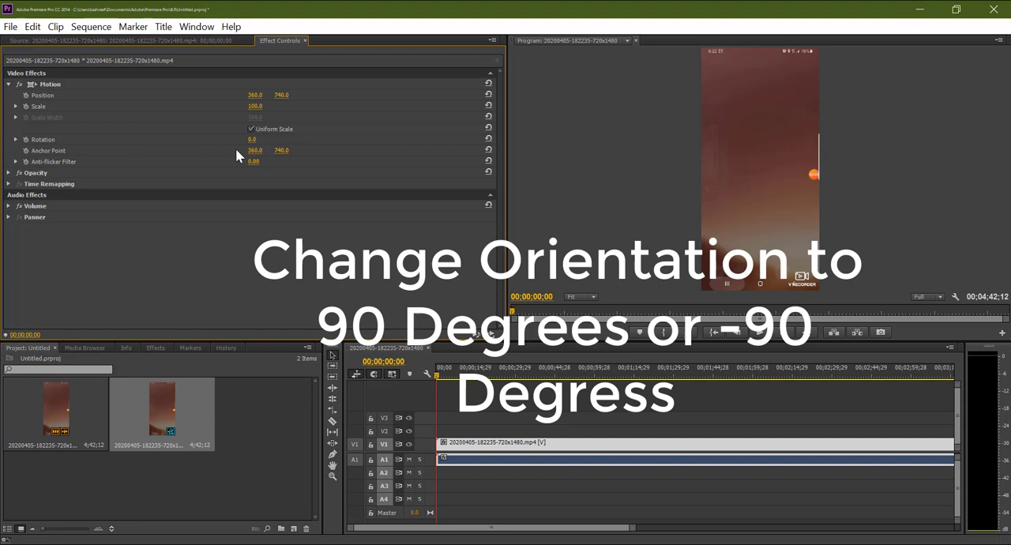
pyautogui.moveTo(255, 139); pyautogui.dragTo(251, 139)
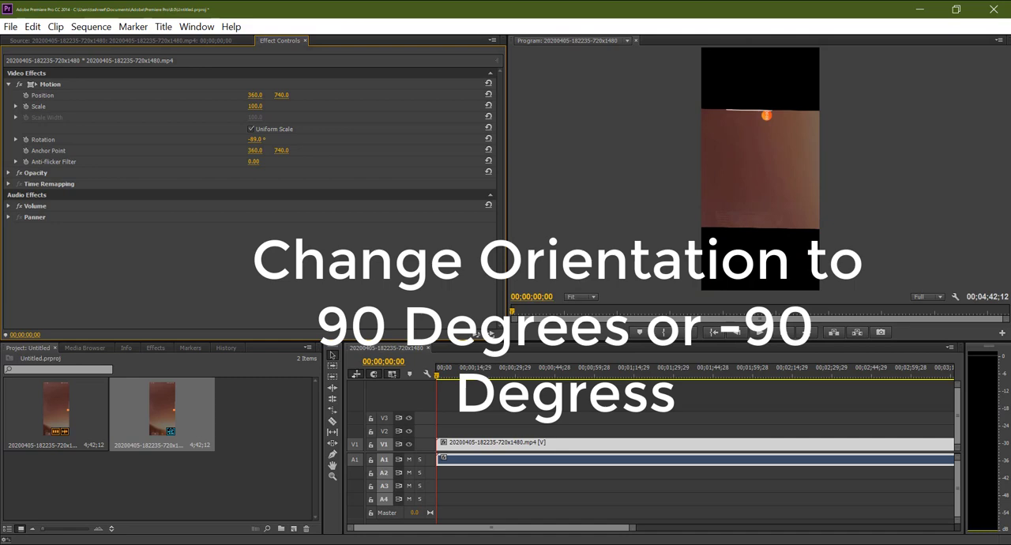
pyautogui.moveTo(251, 140); pyautogui.dragTo(250, 139)
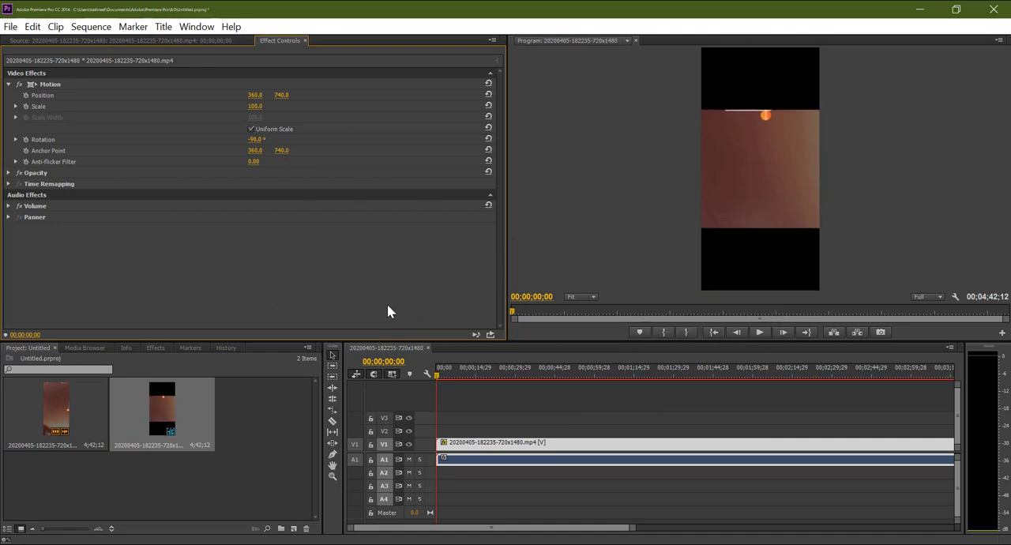
pyautogui.click(759, 332)
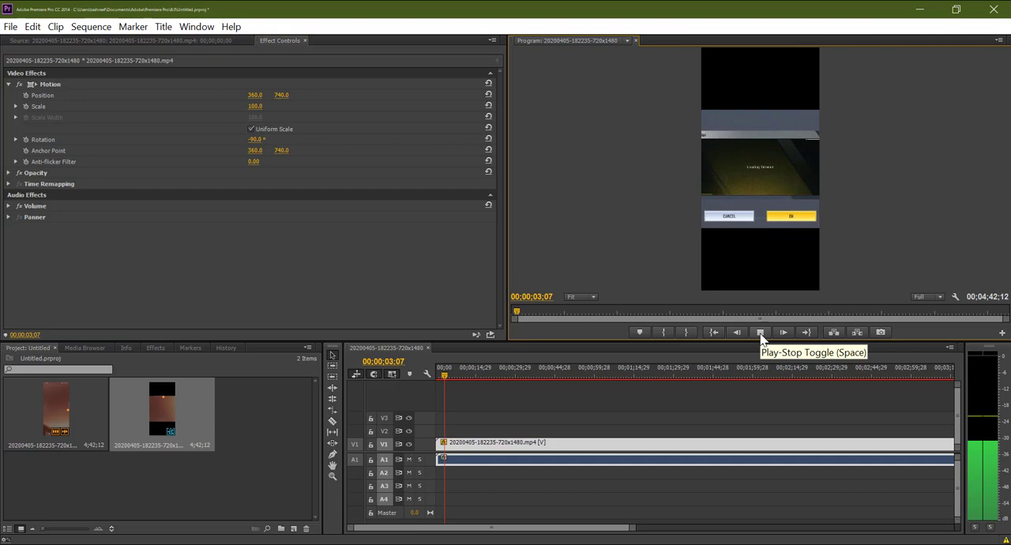
pyautogui.click(762, 335)
pyautogui.click(437, 377)
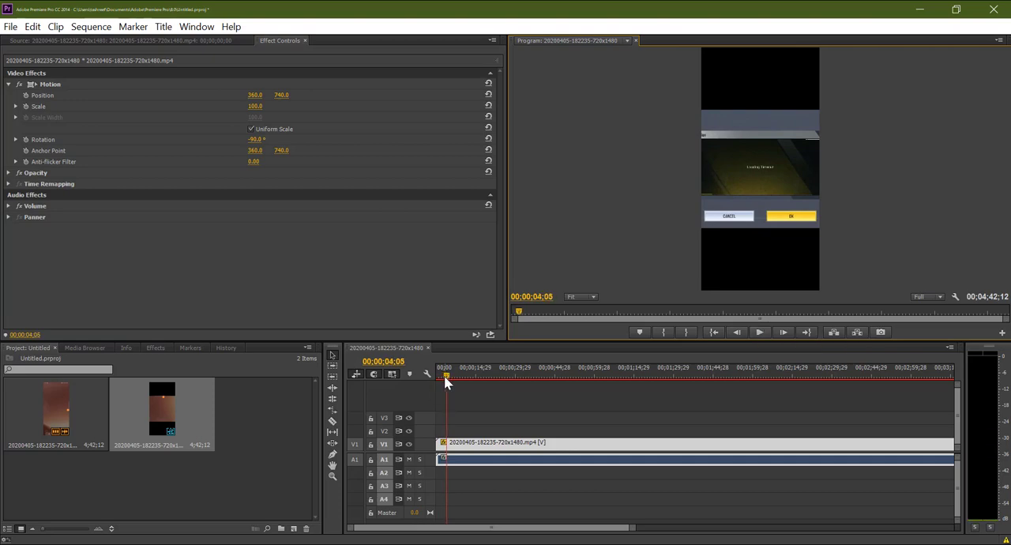
# Step: Set the Sequence Settings frame size to 1480 by 720 and confirm deleting the old previews
pyautogui.click(90, 26)
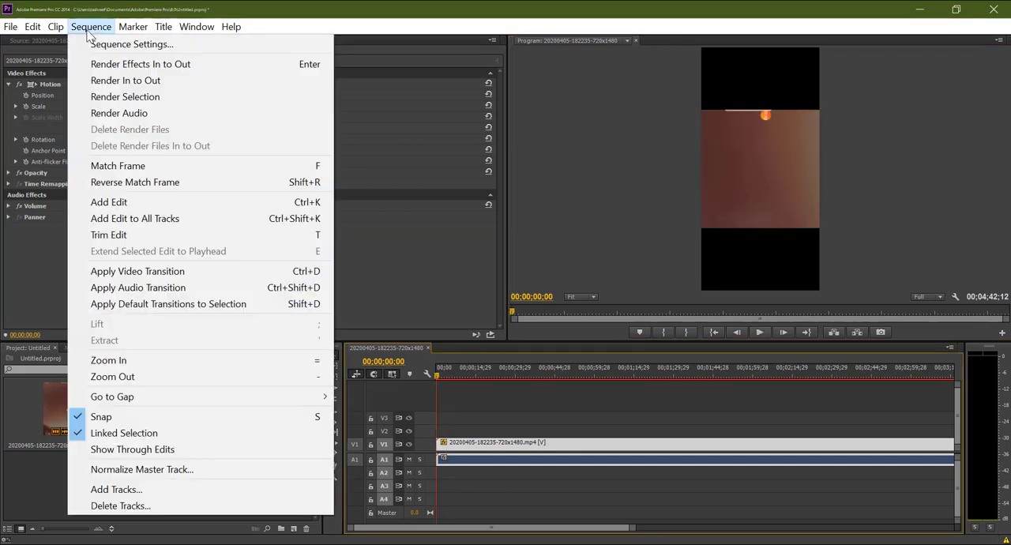
pyautogui.click(190, 46)
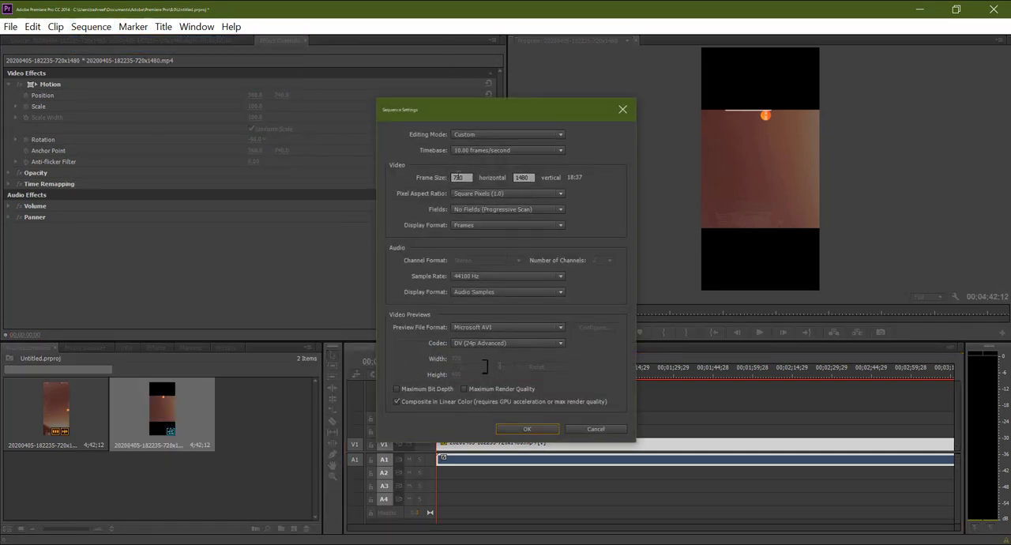
pyautogui.press('Tab')
pyautogui.hotkey('shift', 'Tab')
pyautogui.write('1480')
pyautogui.click(524, 177)
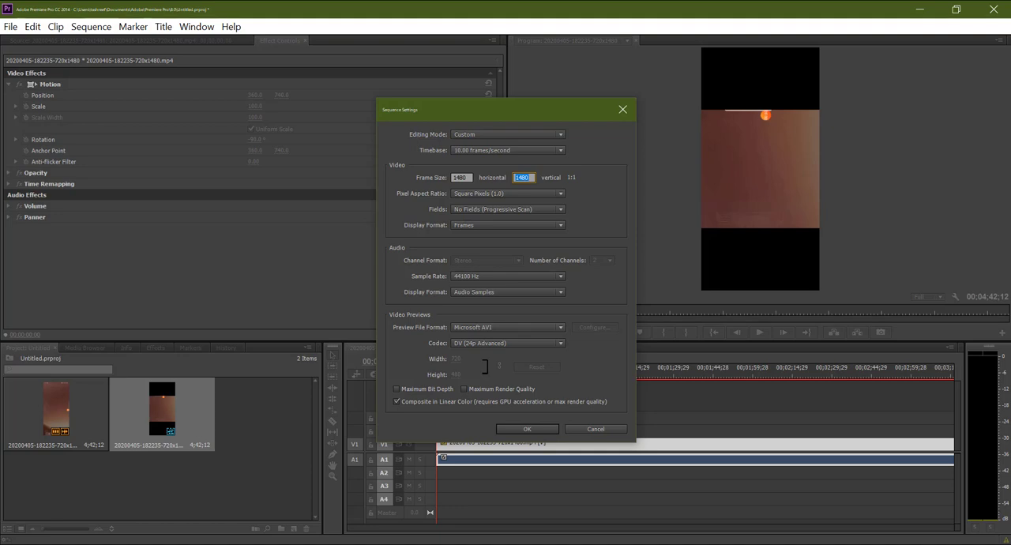
pyautogui.write('720')
pyautogui.click(527, 429)
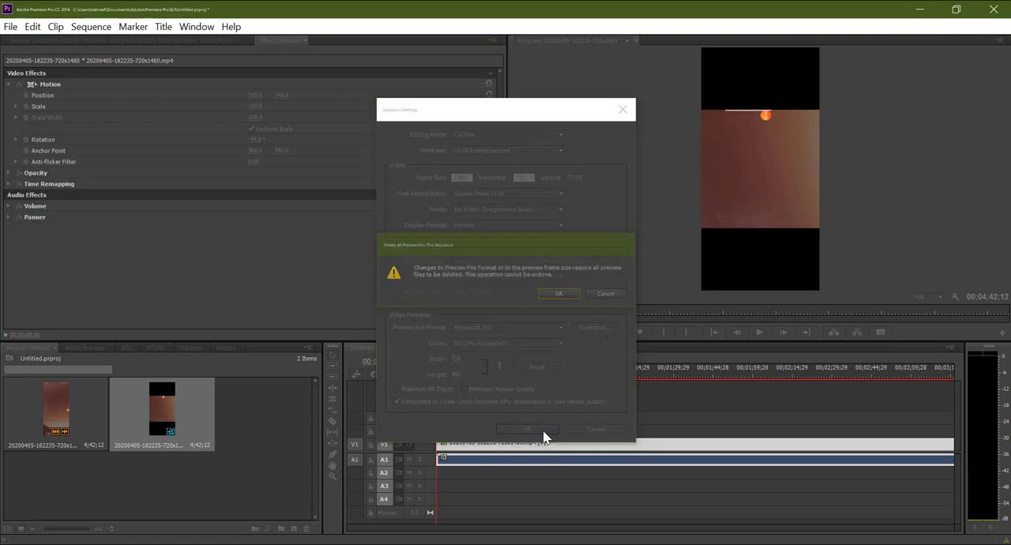
pyautogui.click(561, 294)
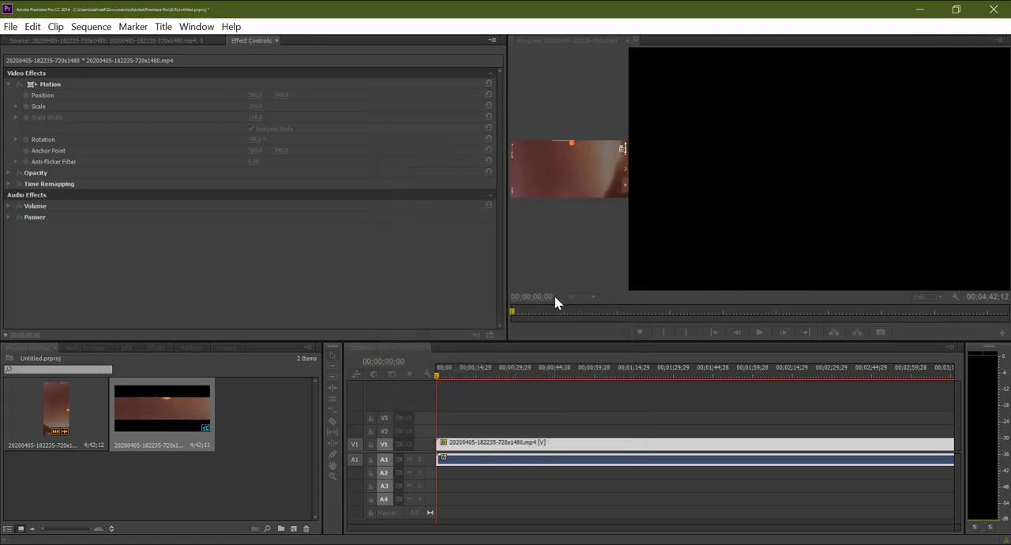
pyautogui.click(759, 332)
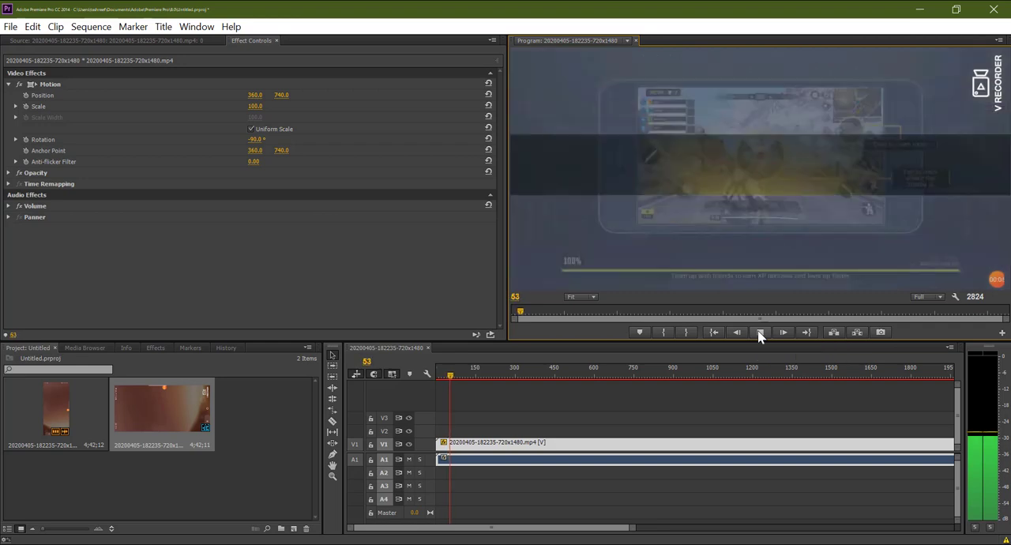
pyautogui.click(759, 333)
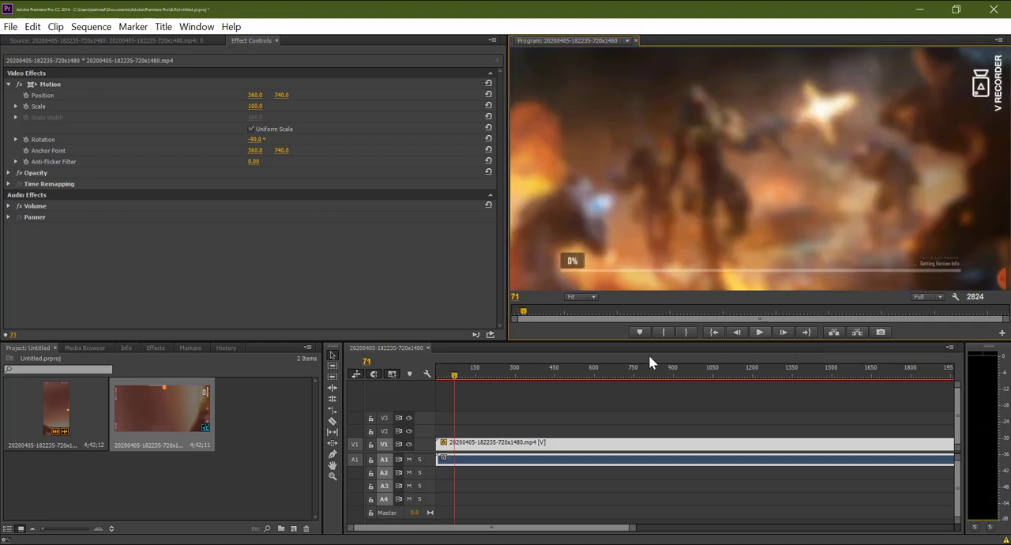
pyautogui.moveTo(460, 375); pyautogui.dragTo(436, 375)
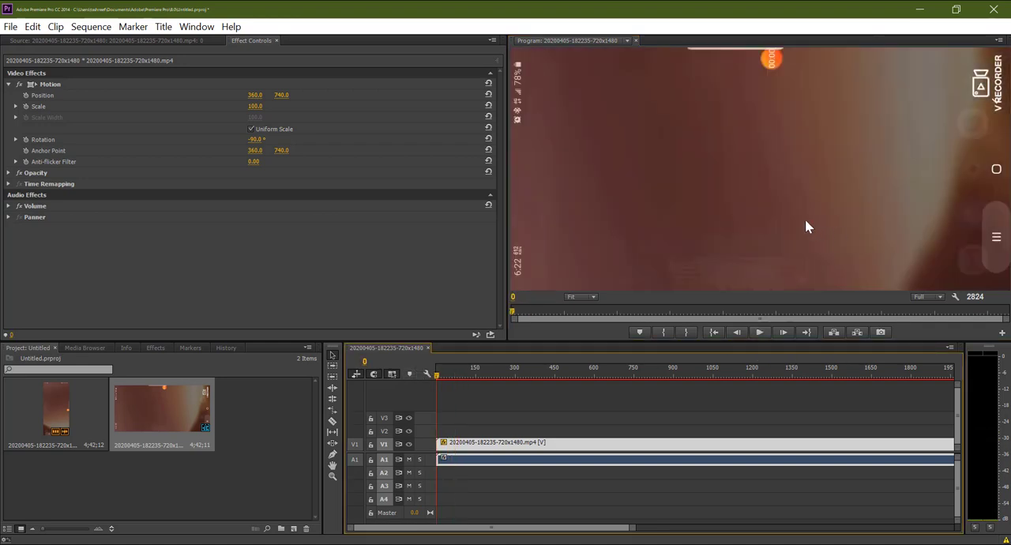